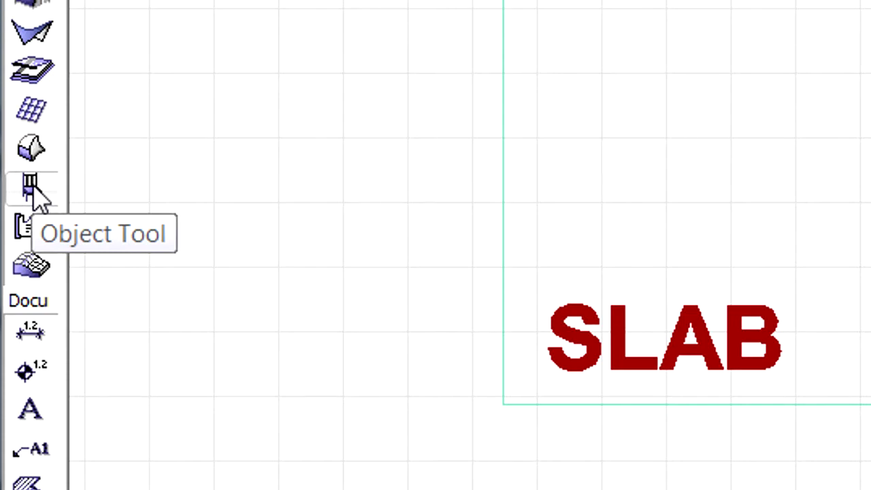
Open the Object default settings showing the Coordinate Dimension 17 stamp at 1690 elevation.
double_click(31, 189)
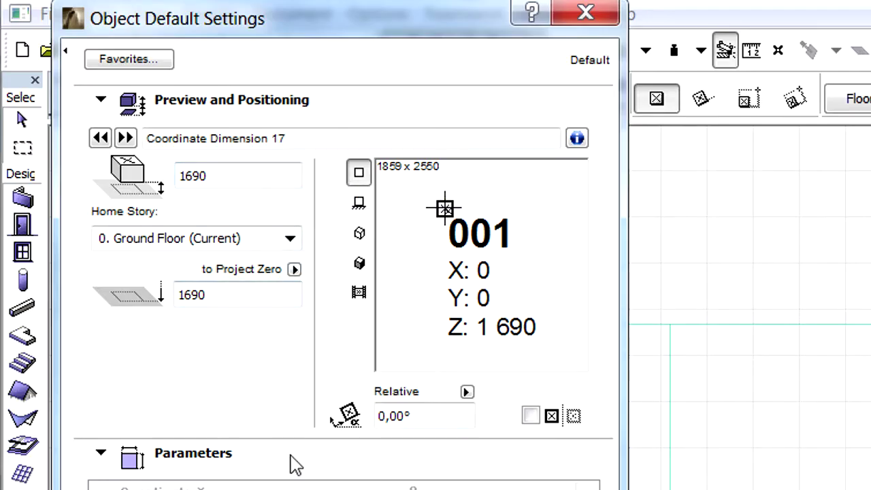
Collapse the Parameters panel and expand Custom Settings to show Coordinate System and Custom Origin.
left_click(295, 465)
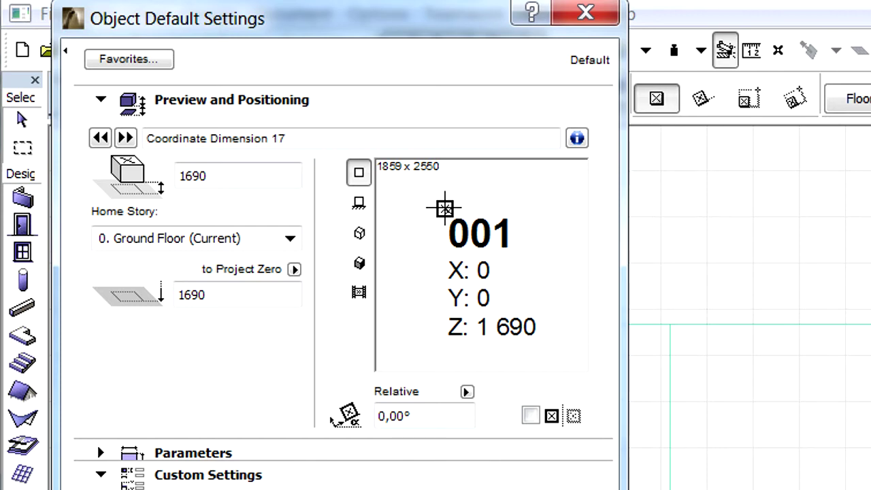
left_click(295, 137)
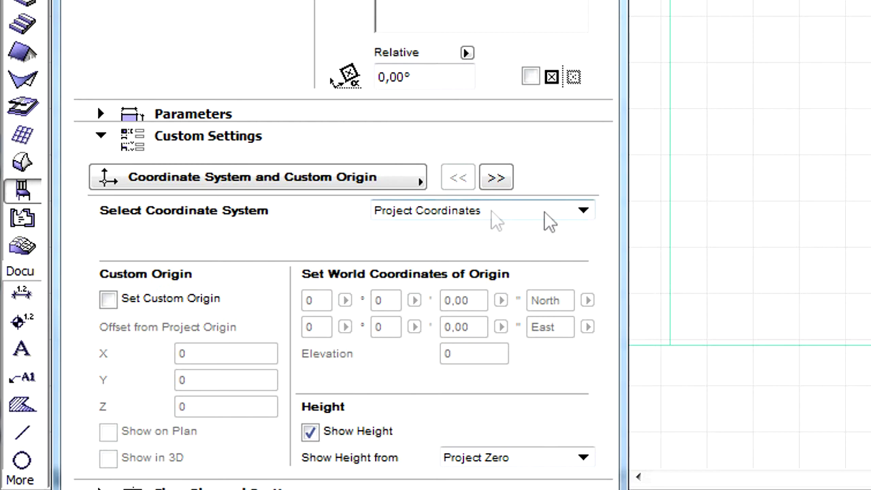
left_click(584, 212)
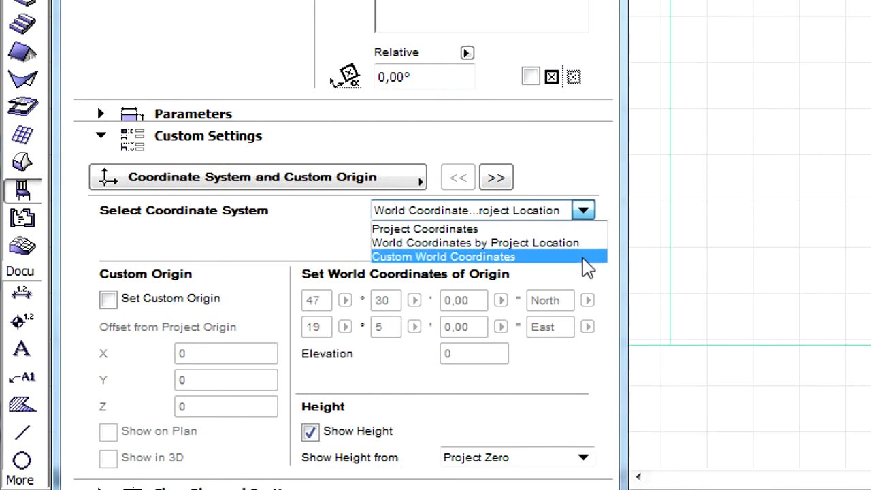
left_click(585, 258)
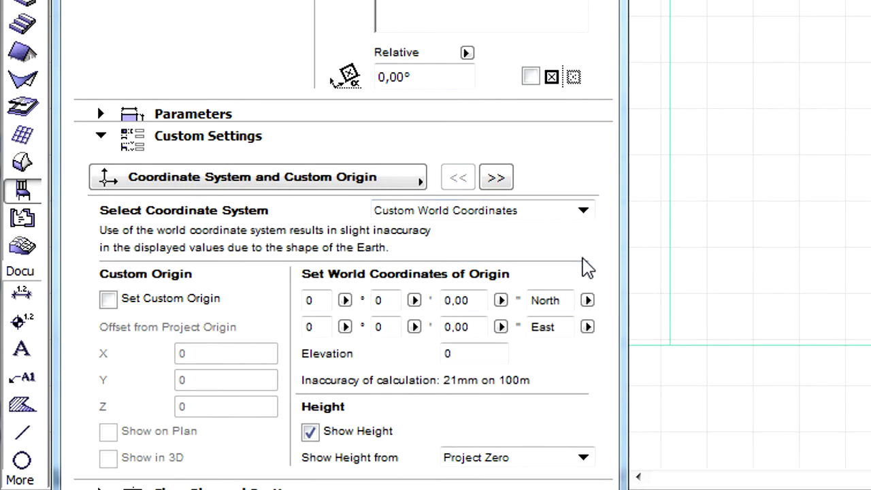
left_click(586, 215)
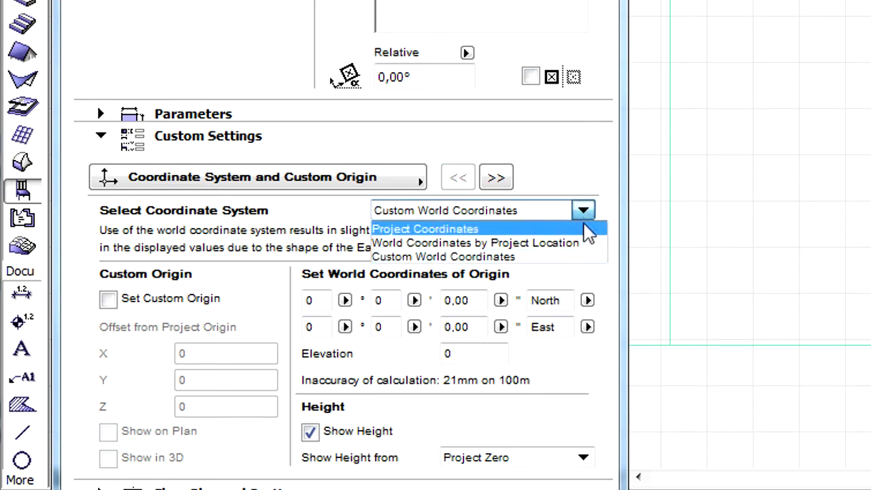
left_click(585, 228)
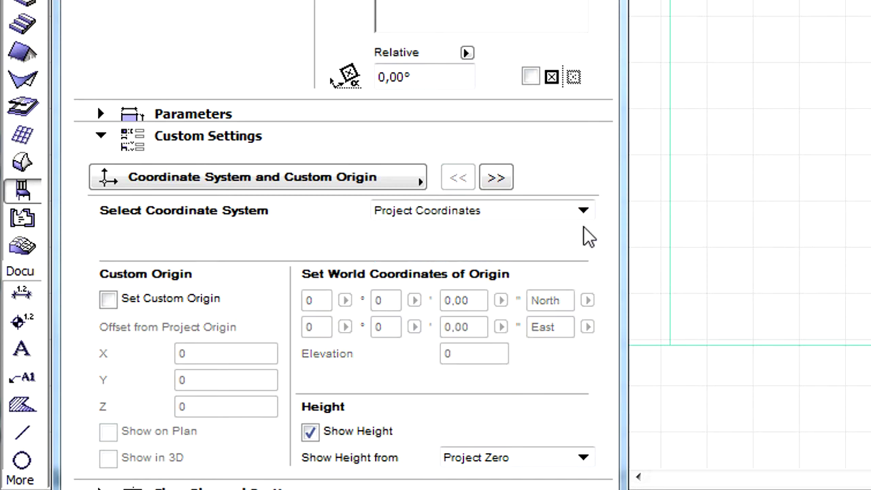
left_click(109, 300)
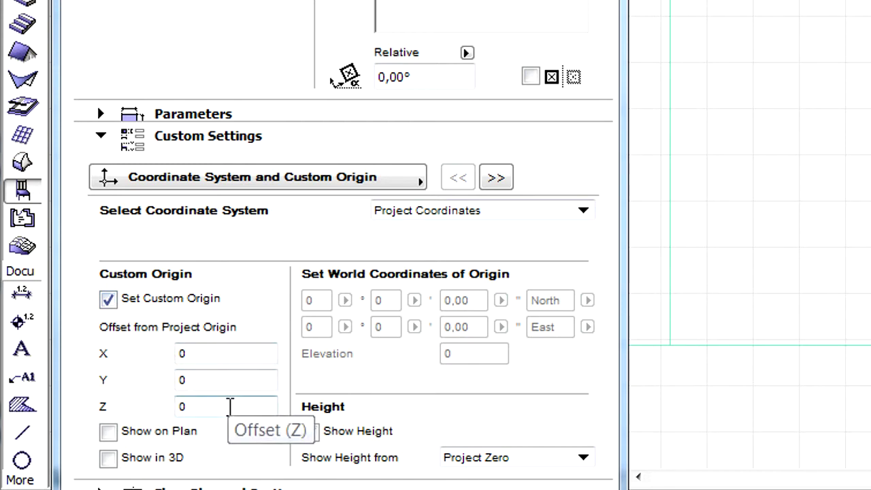
left_click(114, 302)
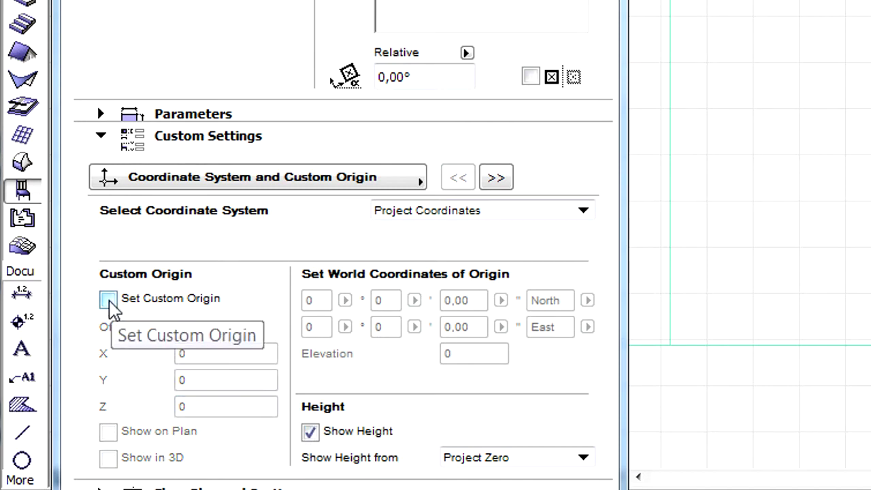
left_click(313, 433)
left_click(315, 436)
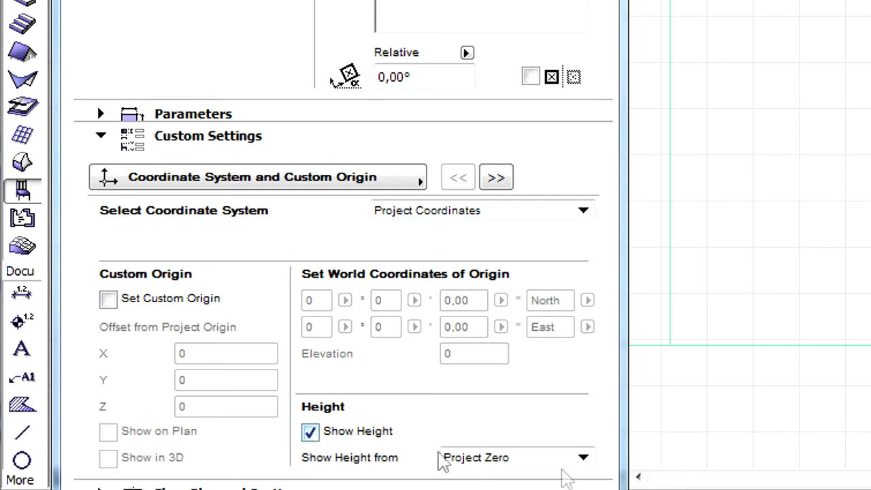
left_click(585, 461)
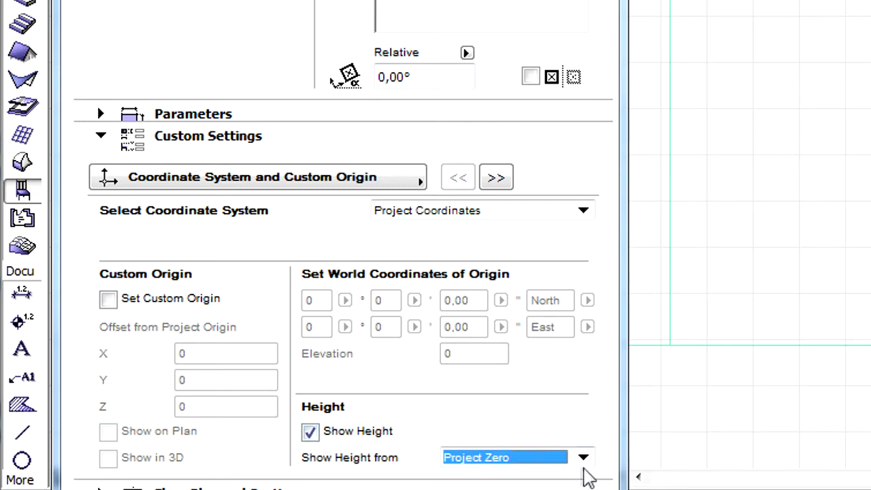
Review the 2D text and marker options, keeping the header, marker-aligned text and plain cross marker.
left_click(499, 178)
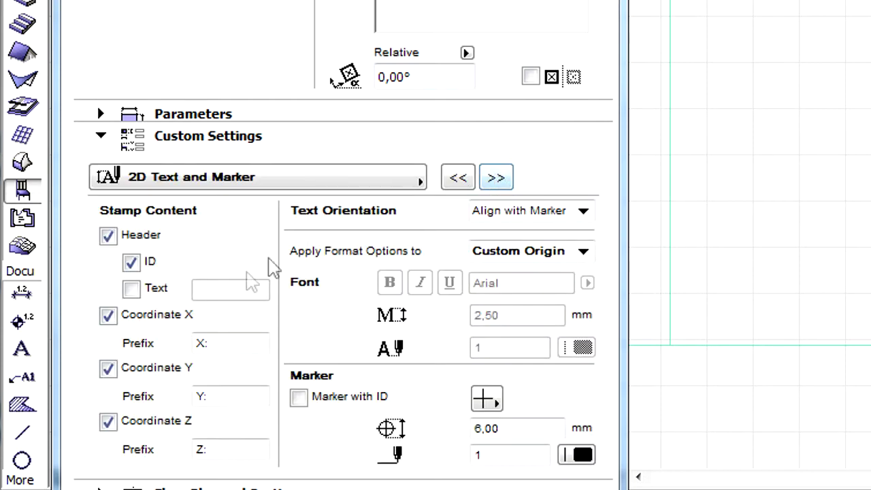
left_click(109, 235)
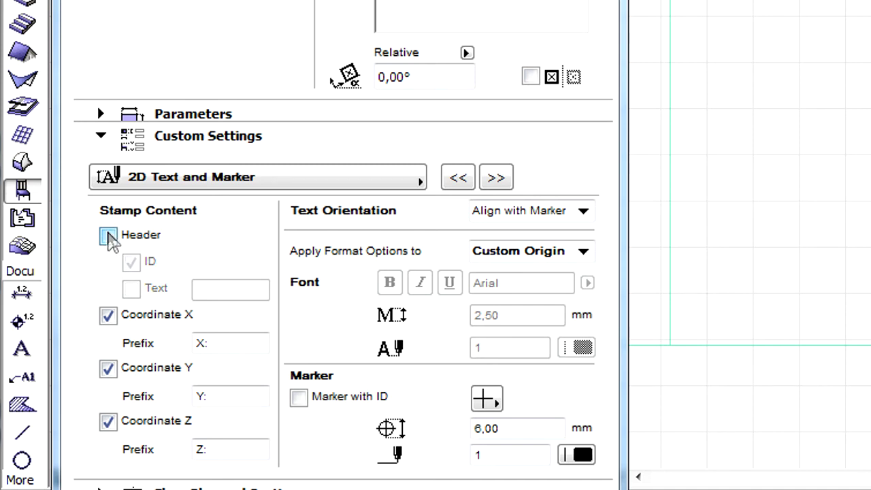
left_click(108, 233)
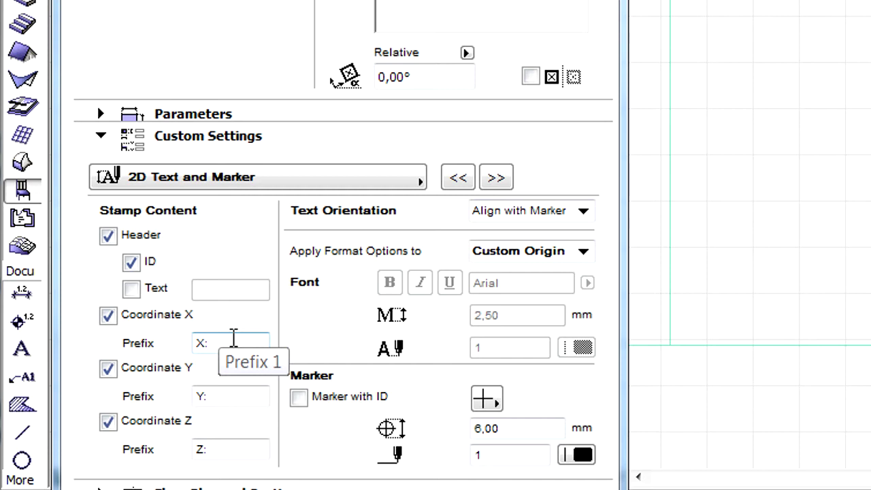
left_click(583, 212)
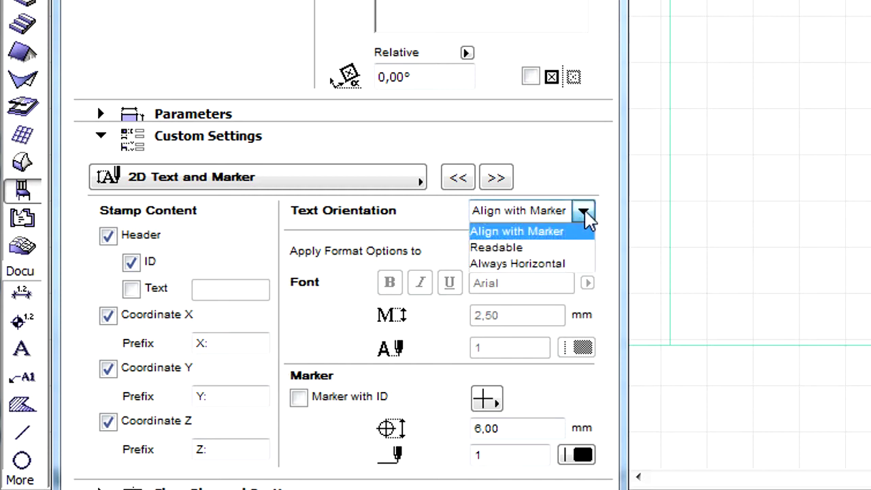
left_click(586, 216)
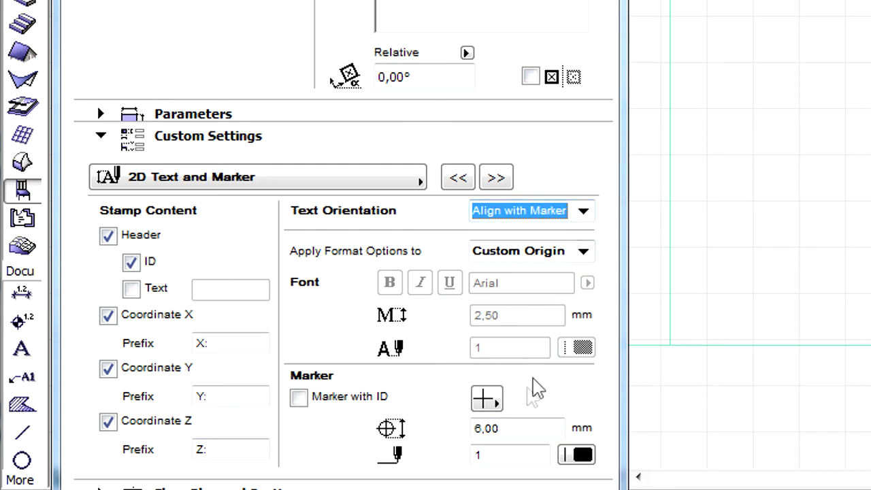
left_click(492, 399)
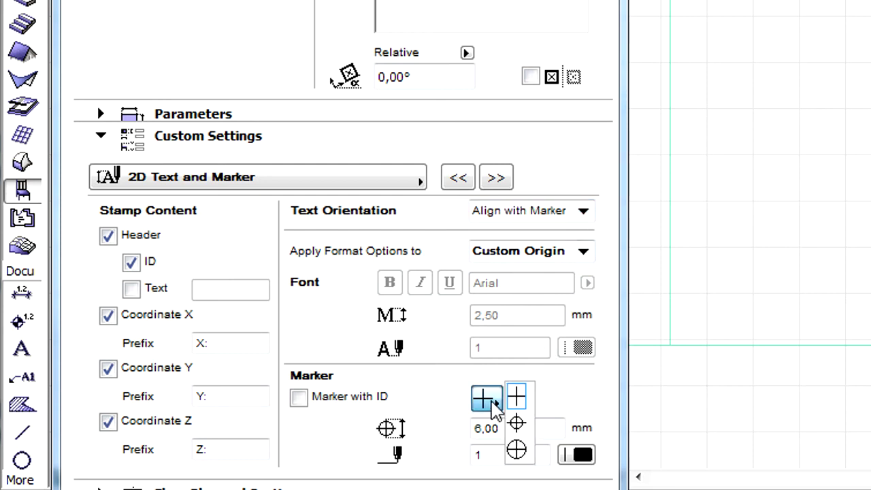
left_click(495, 405)
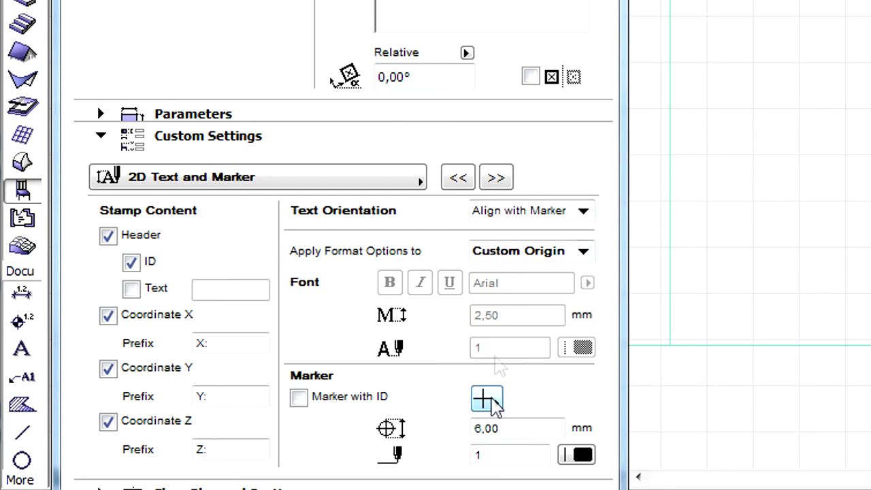
left_click(497, 179)
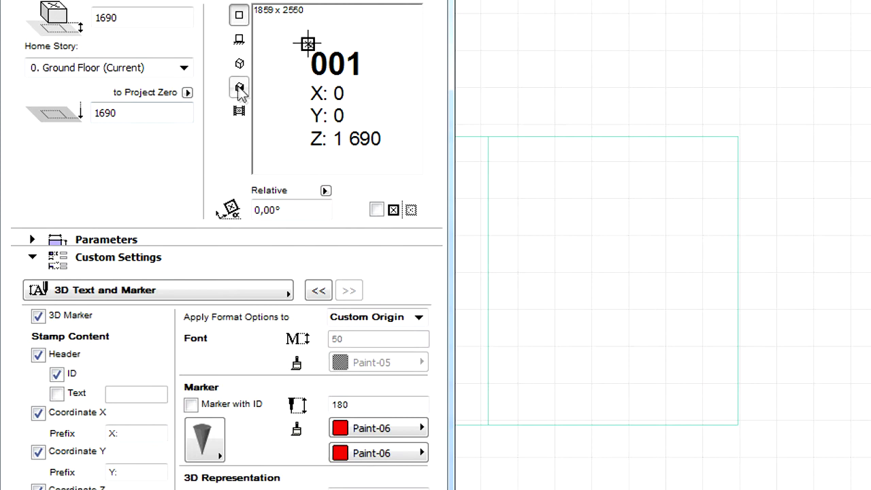
Keep the 3D marker enabled, give it a cone shape, and accept the stamp settings.
left_click(238, 89)
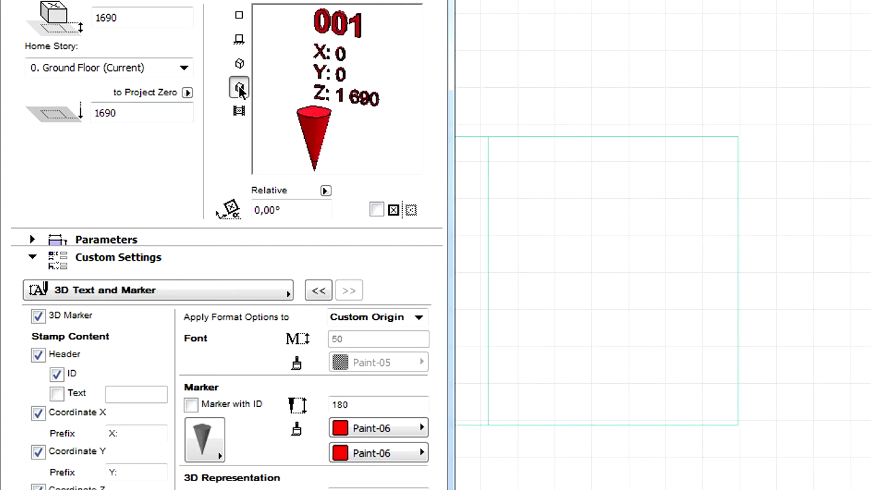
left_click(42, 320)
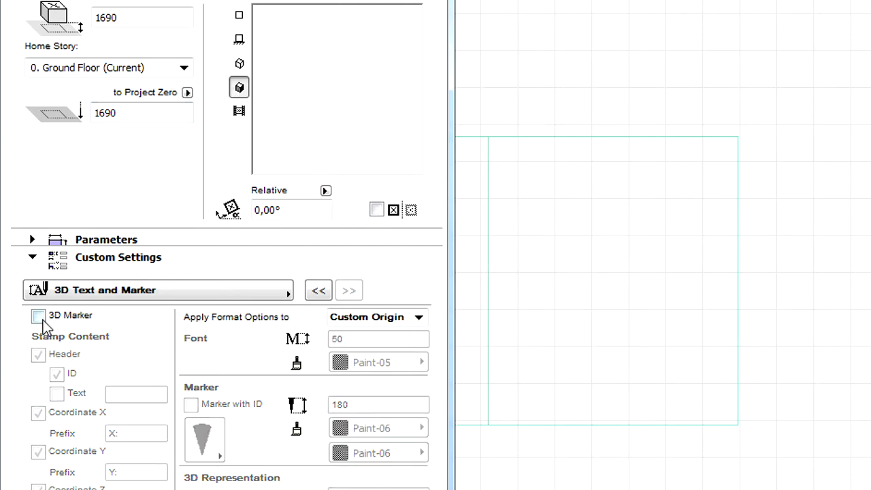
left_click(43, 318)
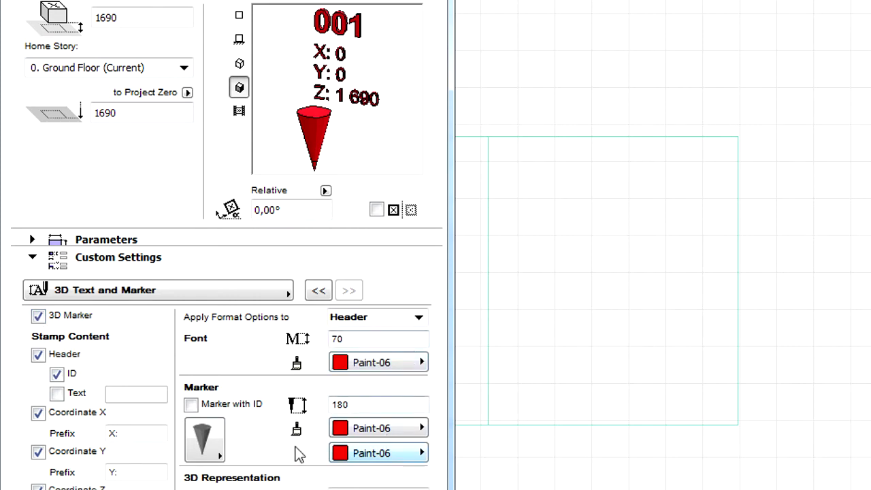
left_click(206, 439)
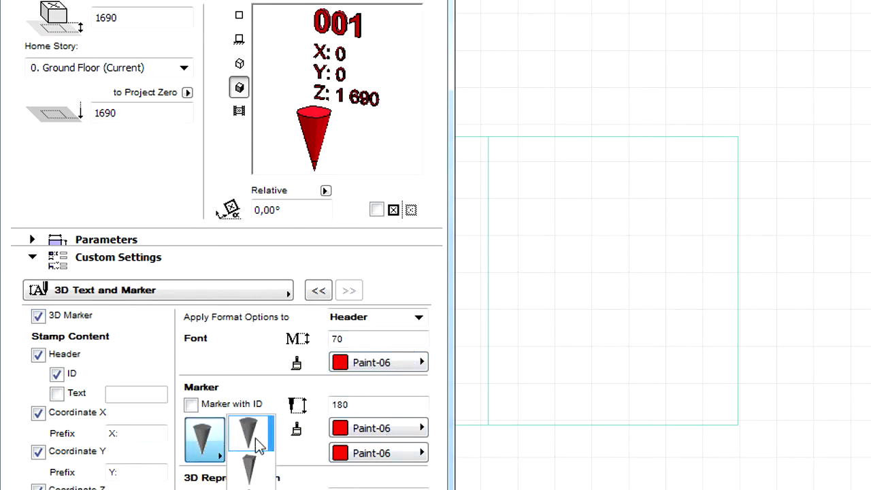
left_click(256, 439)
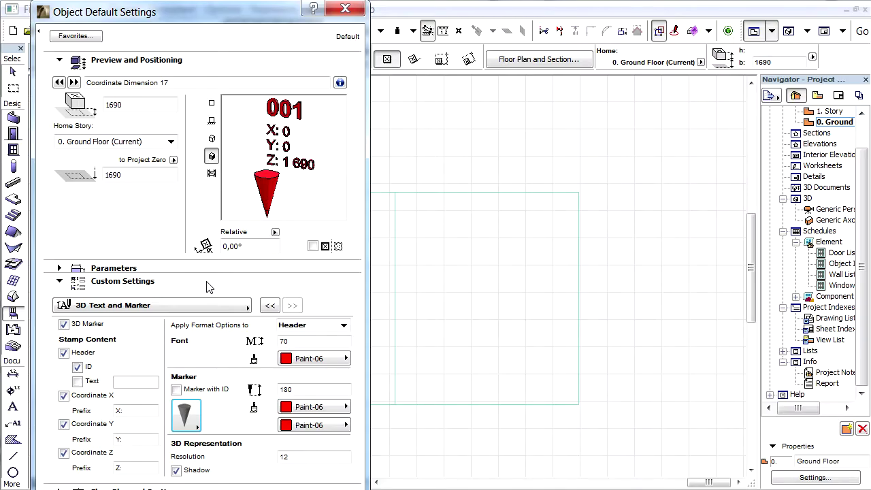
left_click(209, 284)
Set Gravity to Gravitate to Slab and place coordinate stamps on the slab.
left_click(332, 352)
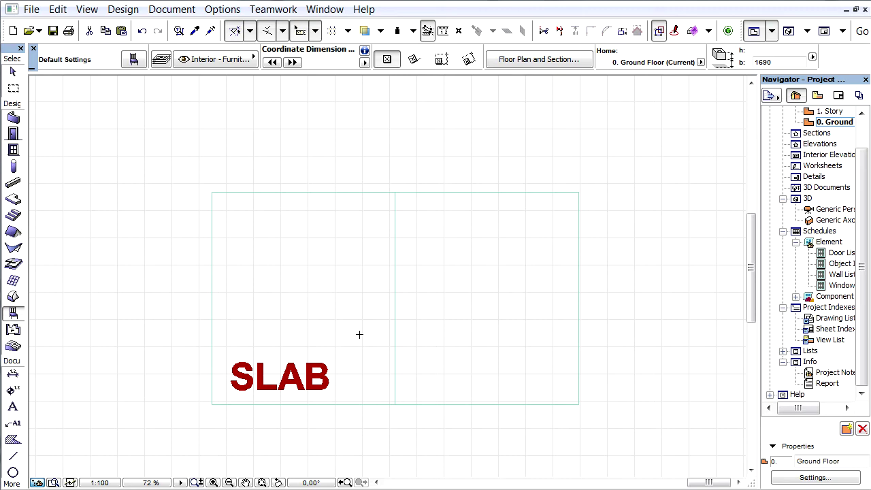
scroll(360, 335, "up", 2)
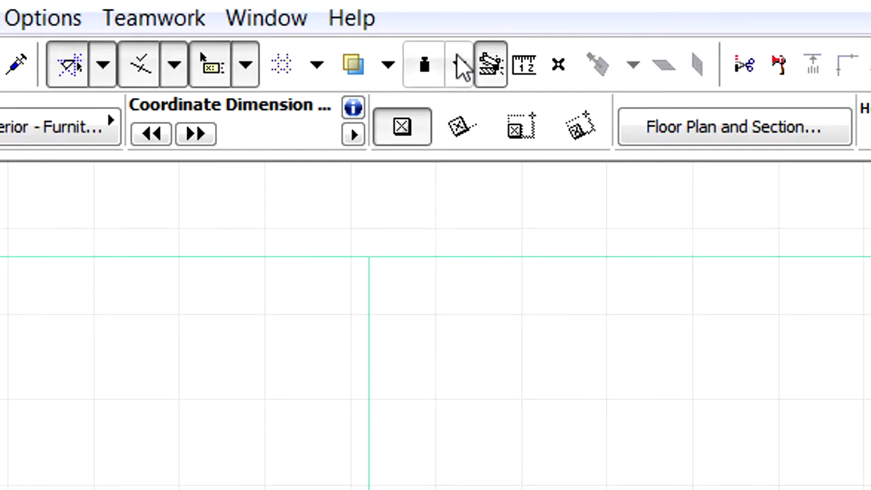
left_click(460, 65)
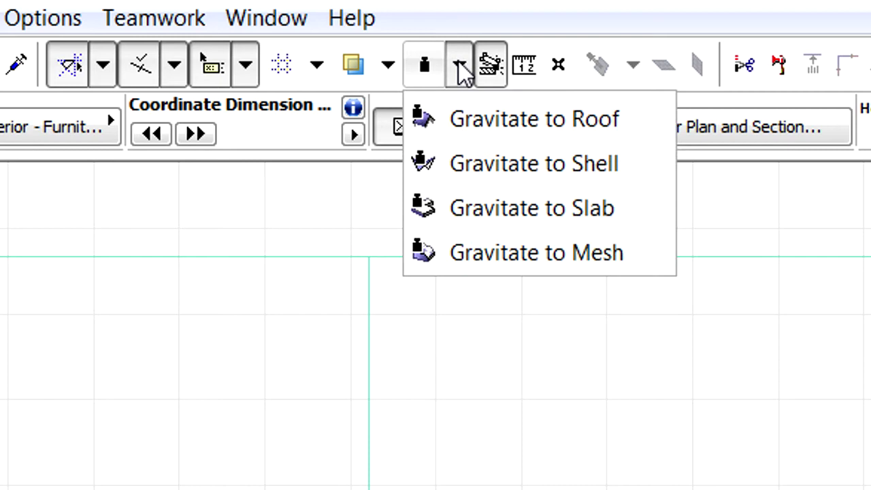
left_click(495, 209)
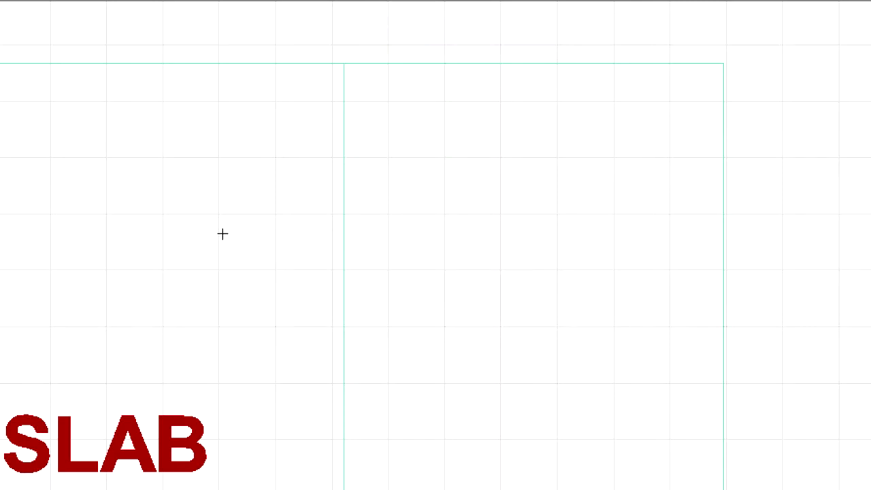
left_click(491, 243)
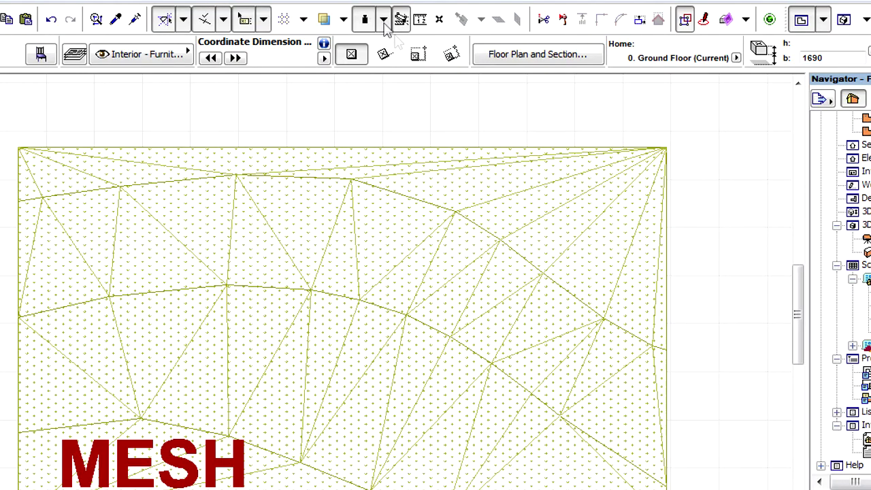
Switch Gravity to Mesh and place stamps 003–006 across the mesh, reading Z 1449 to 4469.
left_click(384, 21)
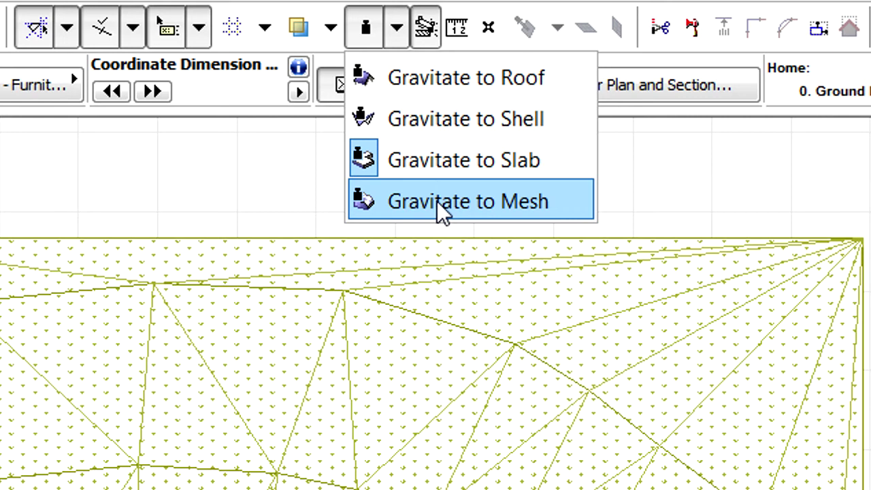
left_click(437, 201)
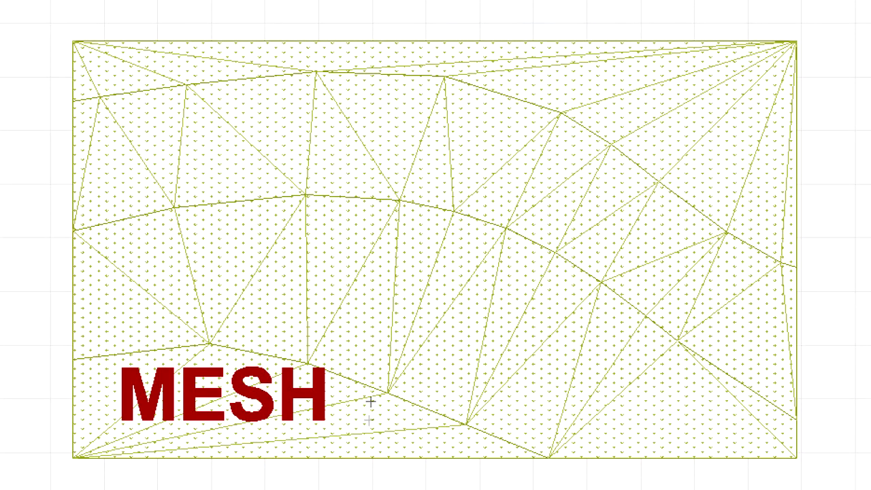
left_click(365, 431)
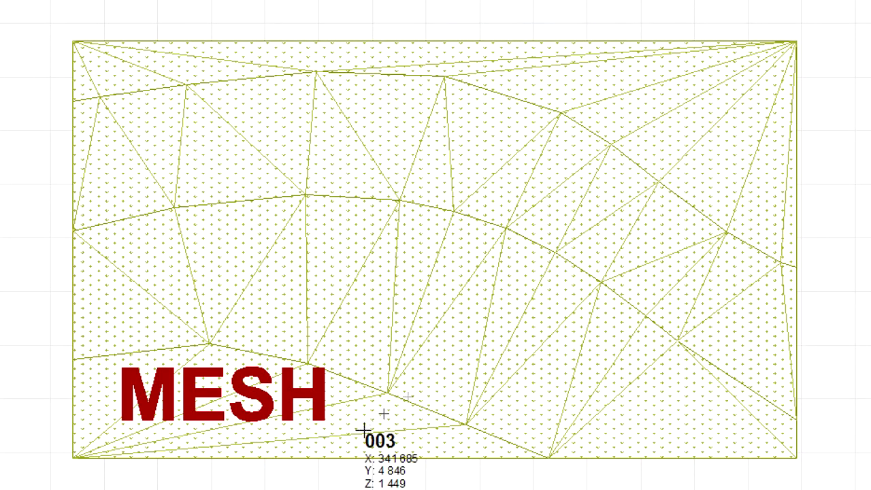
left_click(444, 350)
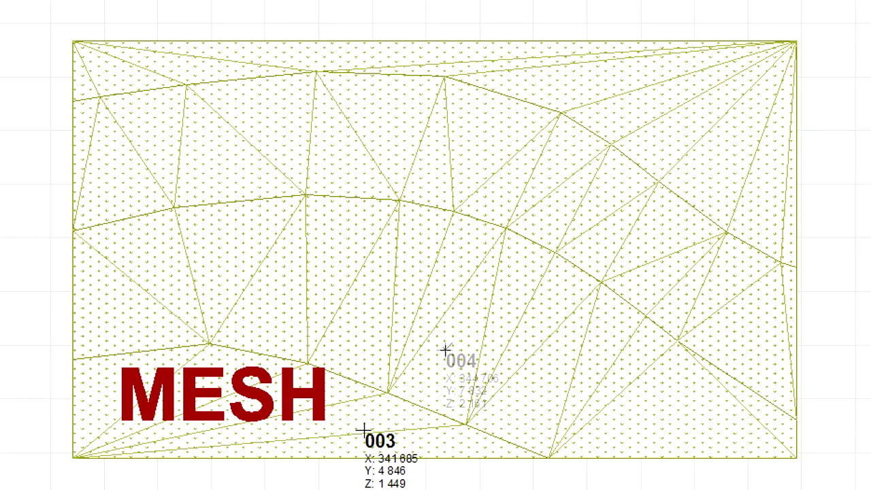
left_click(605, 188)
left_click(734, 87)
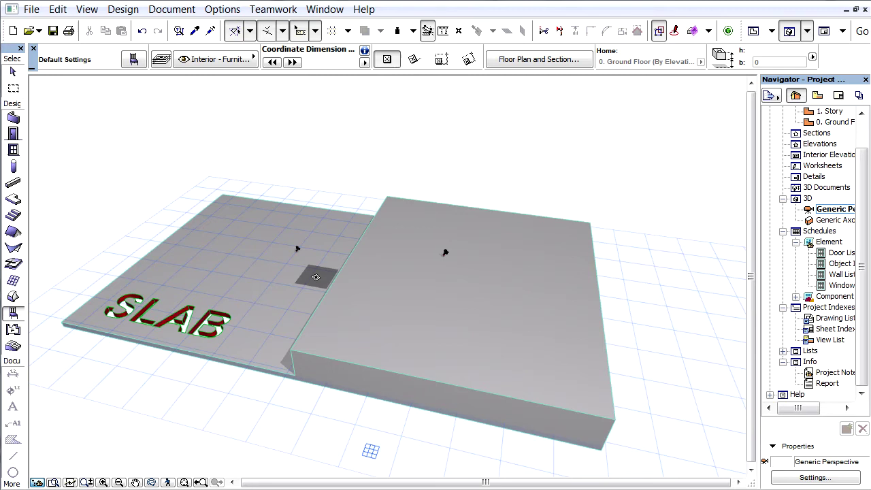
In 3D, set Gravitate to Slab and place stamps on the raised slab and mesh, up to 012.
left_click(414, 31)
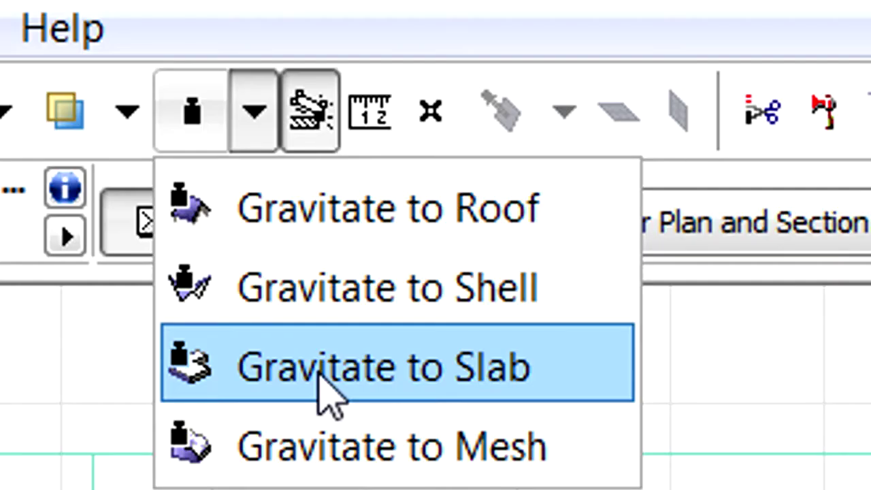
left_click(320, 374)
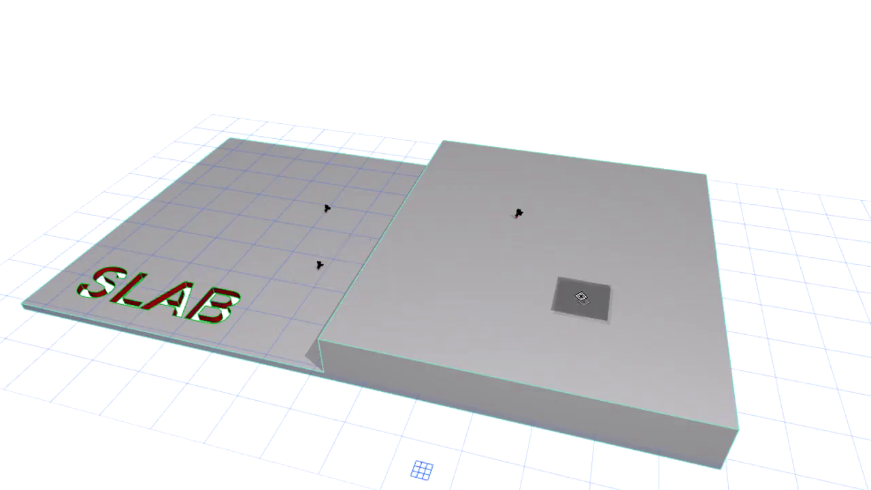
left_click(578, 289)
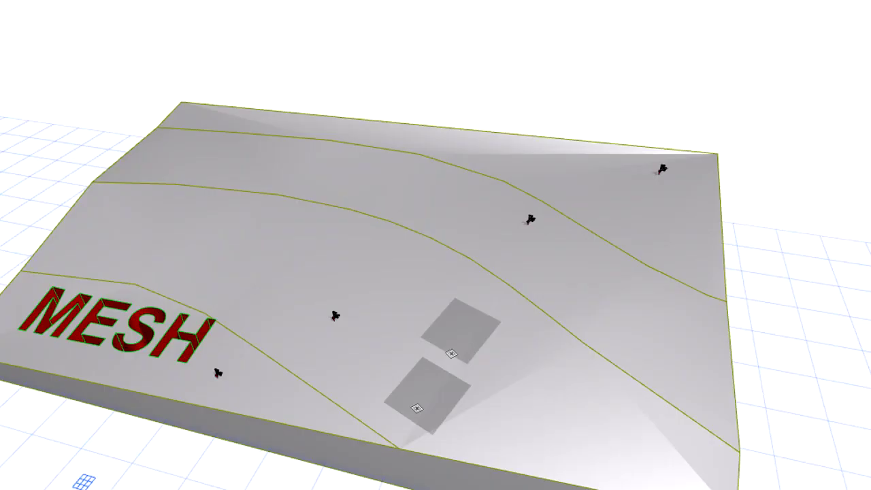
left_click(525, 339)
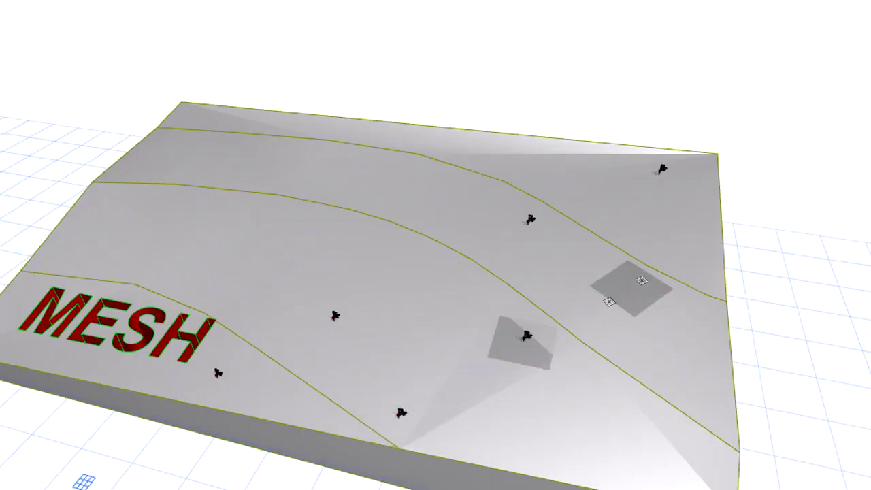
left_click(652, 271)
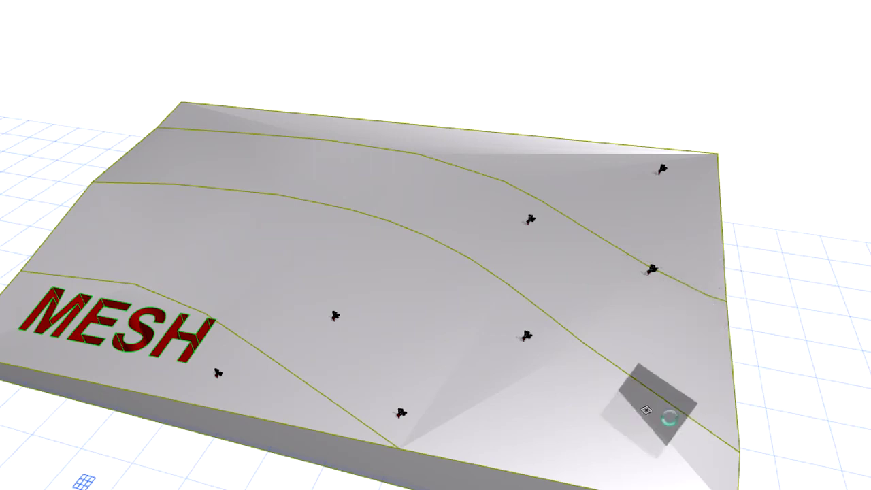
left_click(653, 405)
scroll(647, 418, "up", 2)
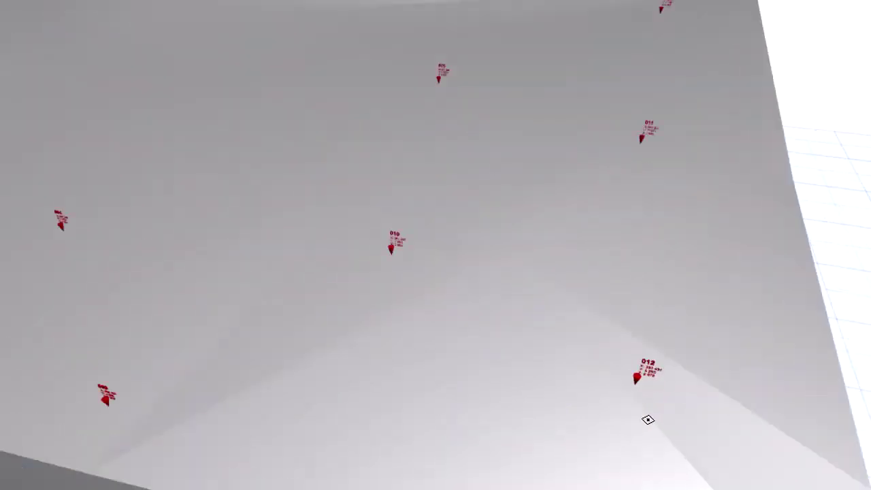
scroll(642, 409, "up", 3)
scroll(632, 395, "up", 4)
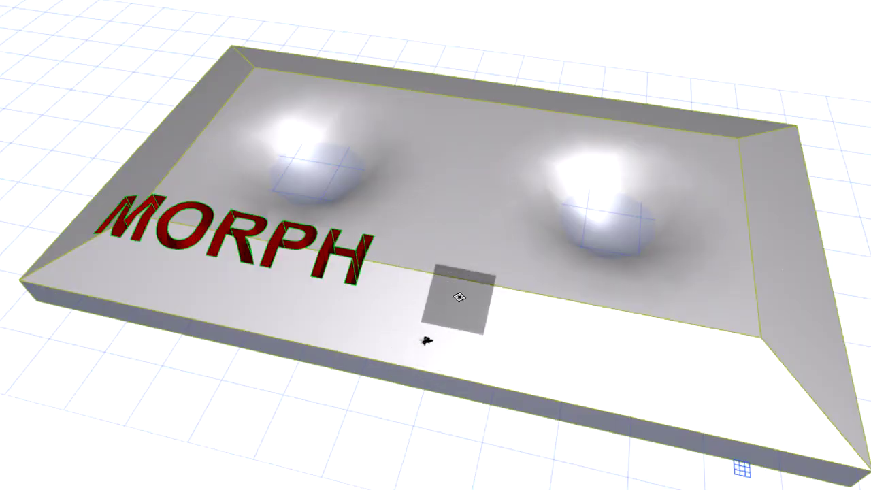
Place three stamps on the morph's floor, surface and right hollow, zooming in on 016 at Z -635.
left_click(461, 292)
left_click(480, 203)
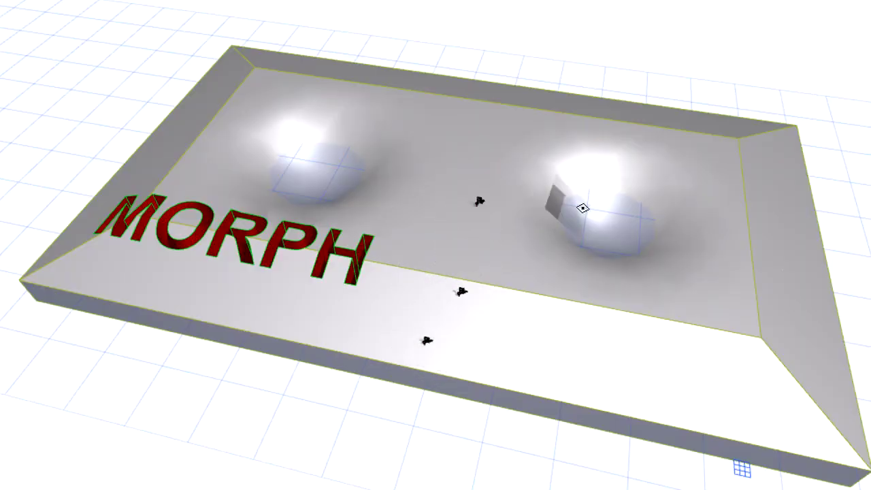
left_click(614, 213)
scroll(663, 275, "up", 3)
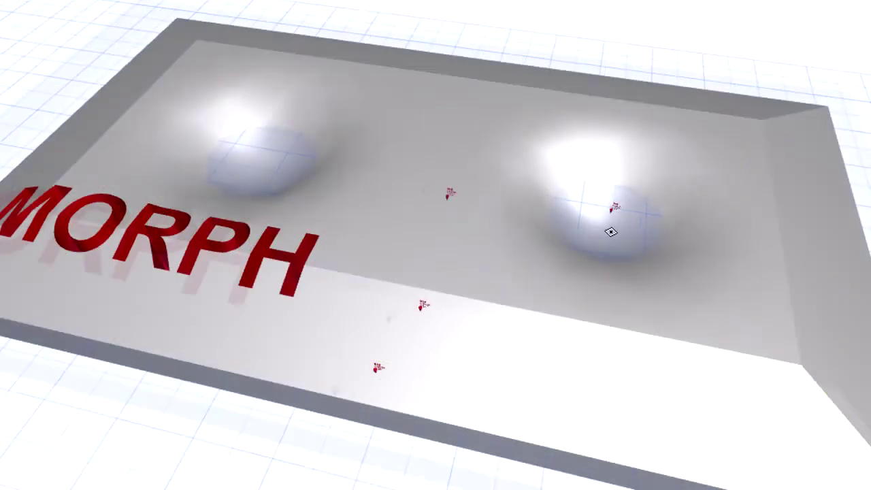
scroll(609, 229, "up", 3)
scroll(608, 220, "up", 3)
scroll(615, 214, "up", 3)
scroll(621, 191, "up", 3)
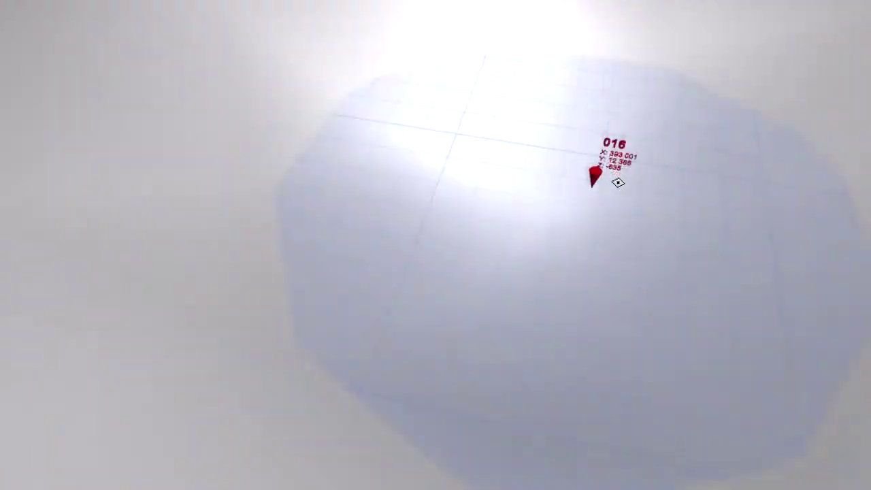
scroll(619, 183, "up", 3)
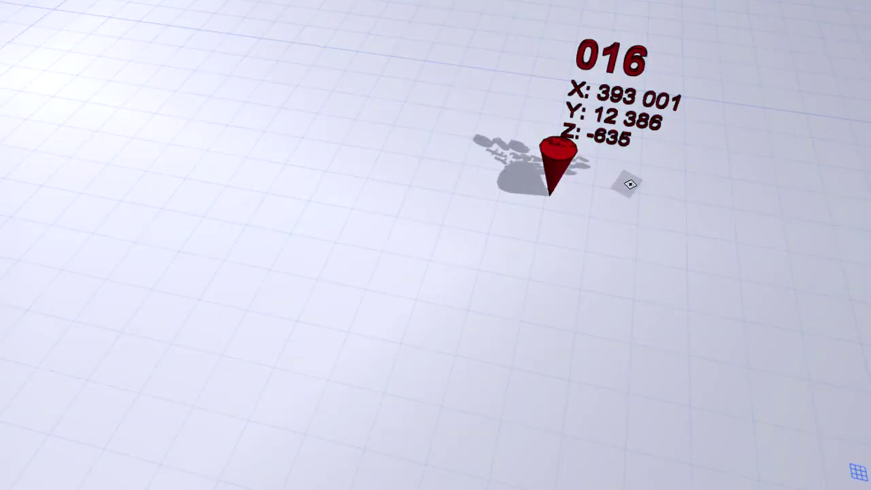